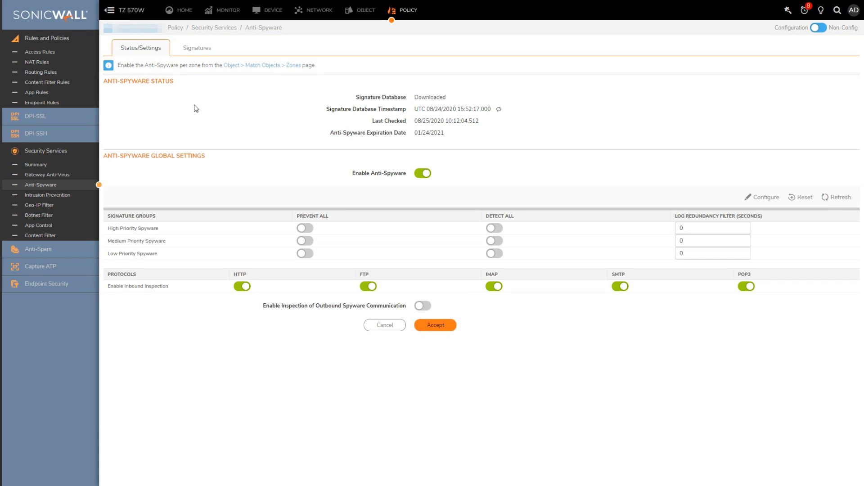
# Browse the list of anti-spyware signatures.
pyautogui.click(191, 49)
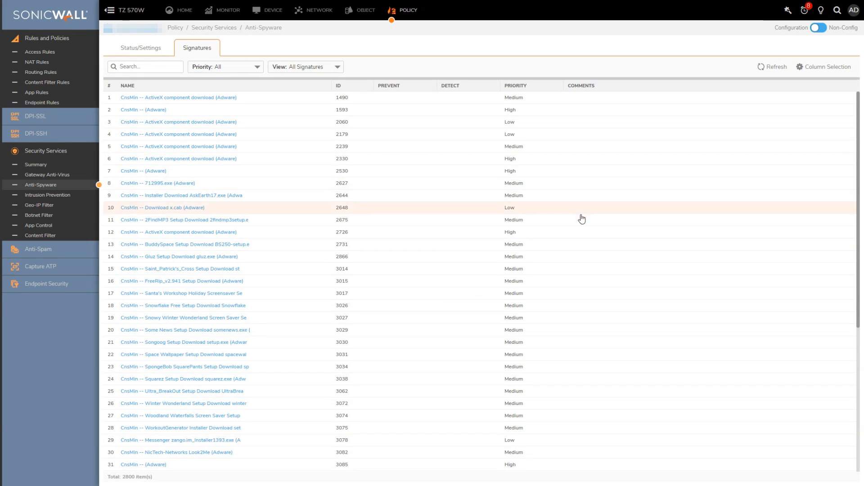
pyautogui.scroll(-8, 577, 223)
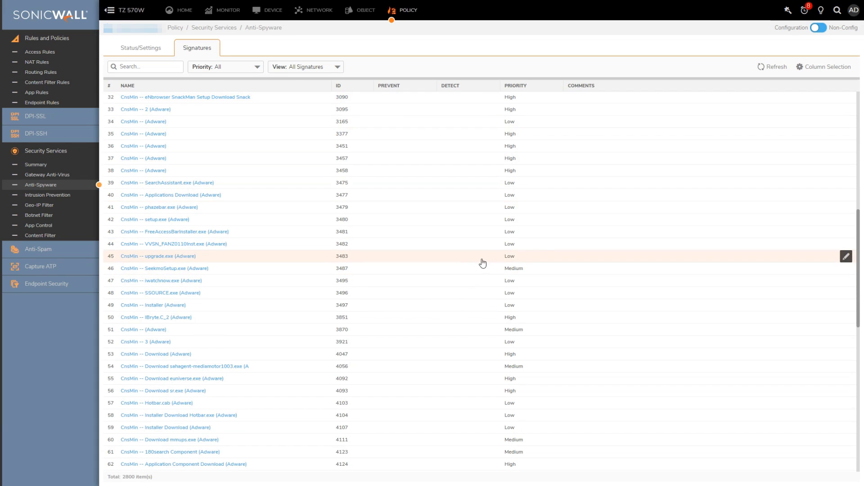
pyautogui.moveTo(477, 268)
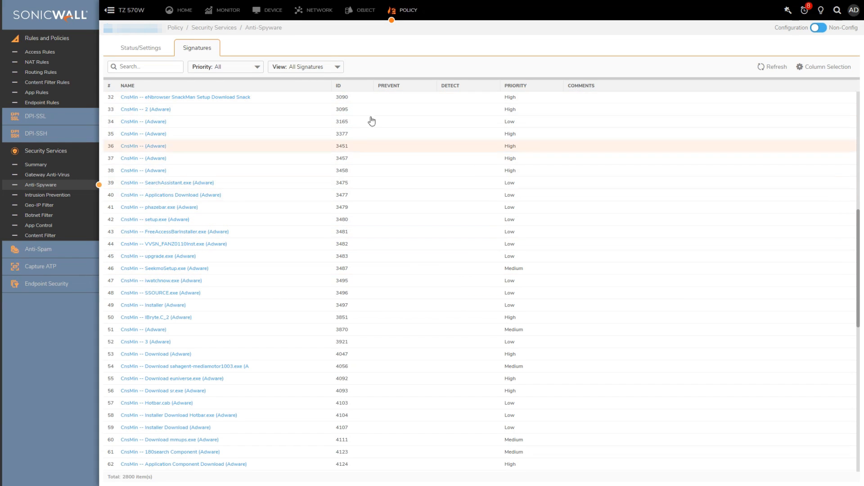
# Enable Prevent All and Detect All for high, medium and low priority spyware, plus inspection of outbound spyware communication.
pyautogui.click(158, 53)
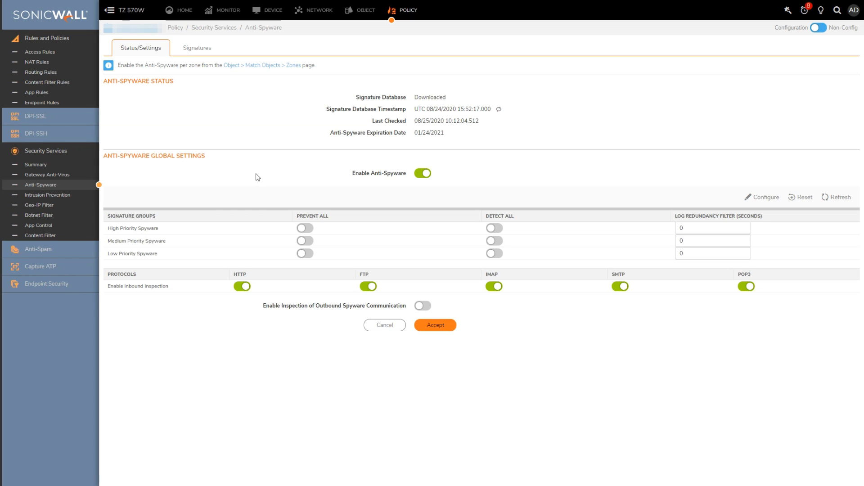
pyautogui.click(307, 228)
pyautogui.click(305, 241)
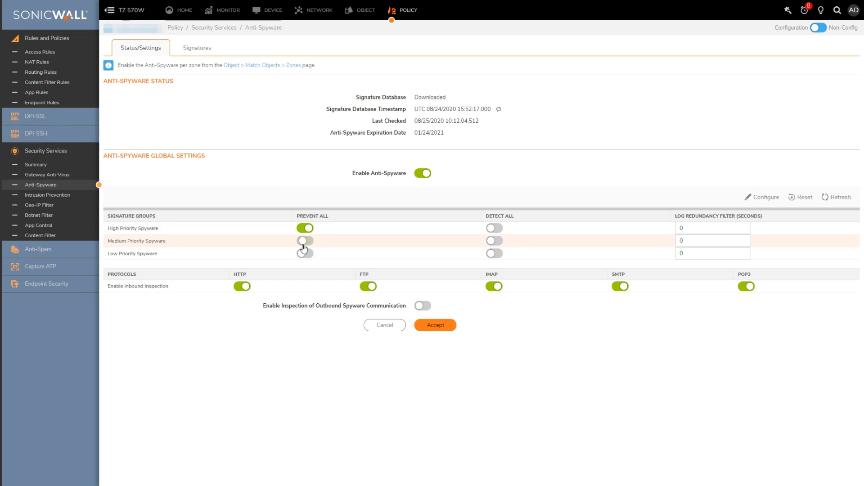
pyautogui.click(305, 254)
pyautogui.click(498, 241)
pyautogui.click(497, 254)
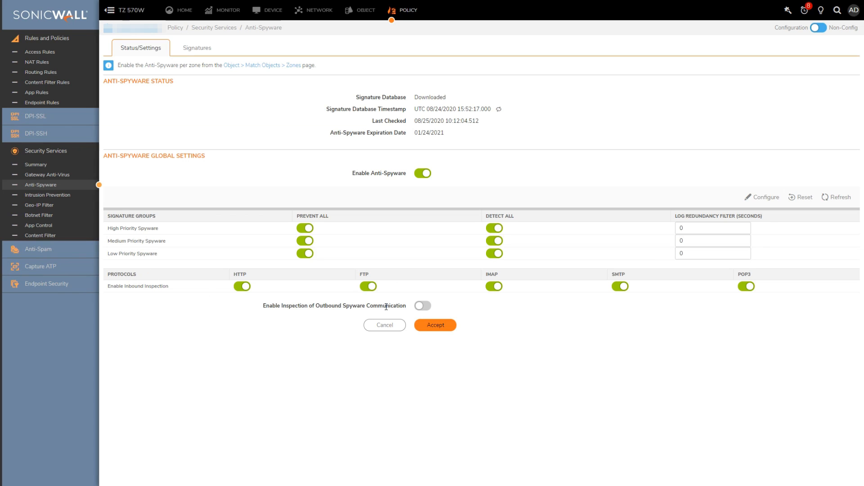
pyautogui.click(421, 308)
# Try enabling the Anti-Spyware Exclusion List with an address range in the configuration view, and discard the changes.
pyautogui.click(761, 197)
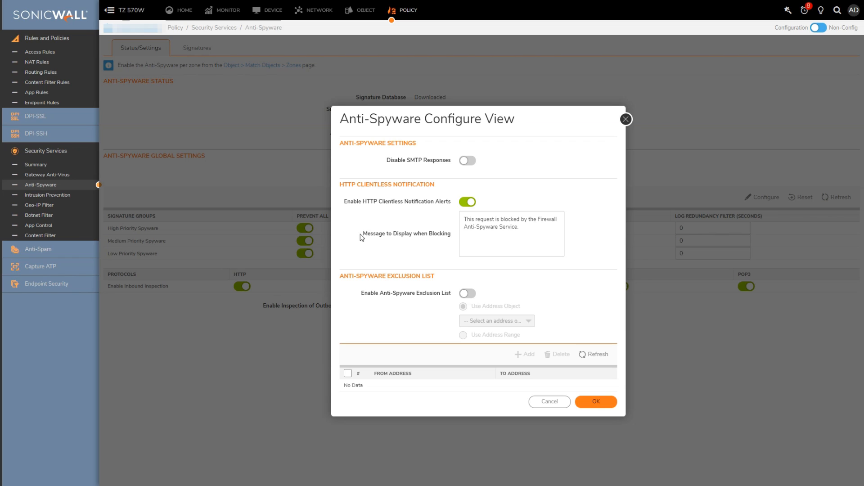
pyautogui.click(467, 294)
pyautogui.click(500, 321)
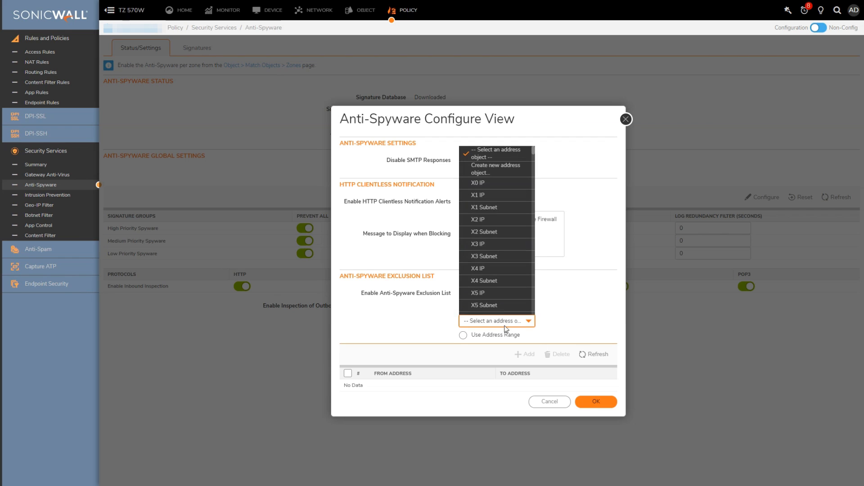
pyautogui.click(464, 335)
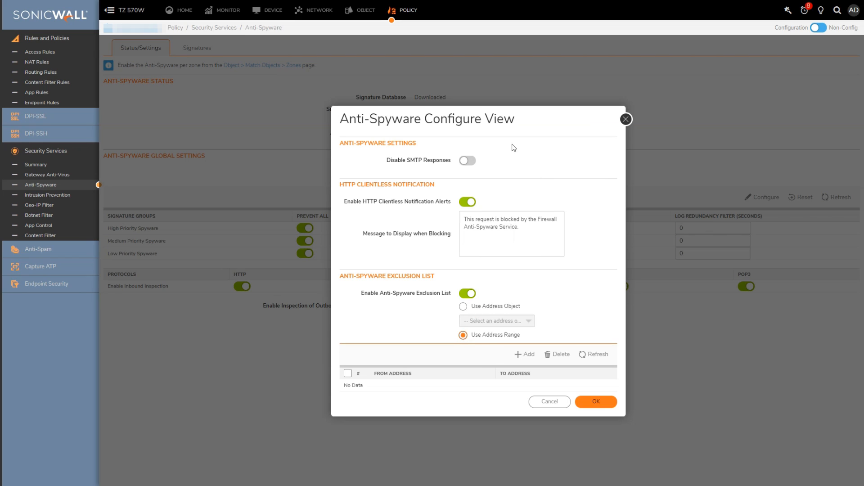
pyautogui.click(546, 401)
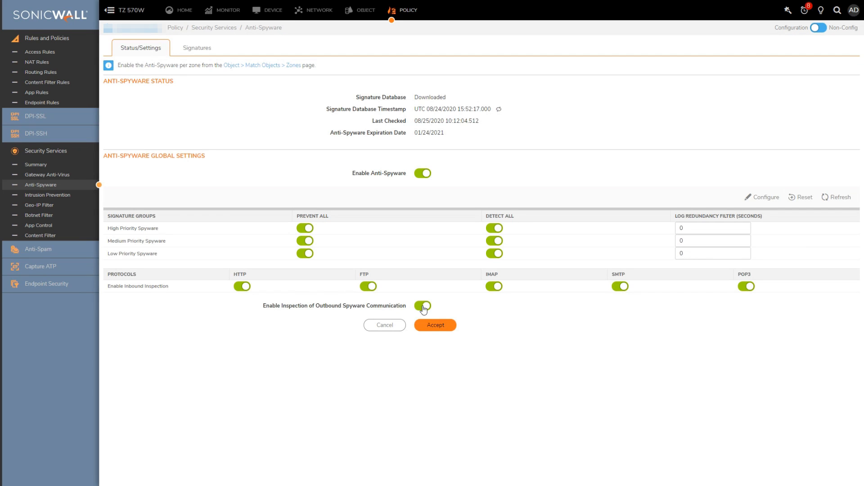
# Apply the anti-spyware global settings.
pyautogui.click(436, 325)
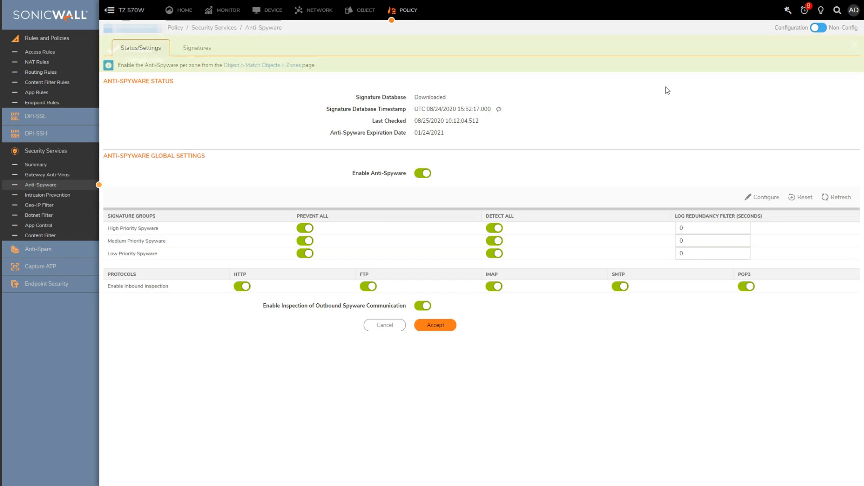
# Inspect the Prevention and Detection options of the anti-spyware signature with ID 1490, leaving without saving, and browse the signature list.
pyautogui.click(203, 48)
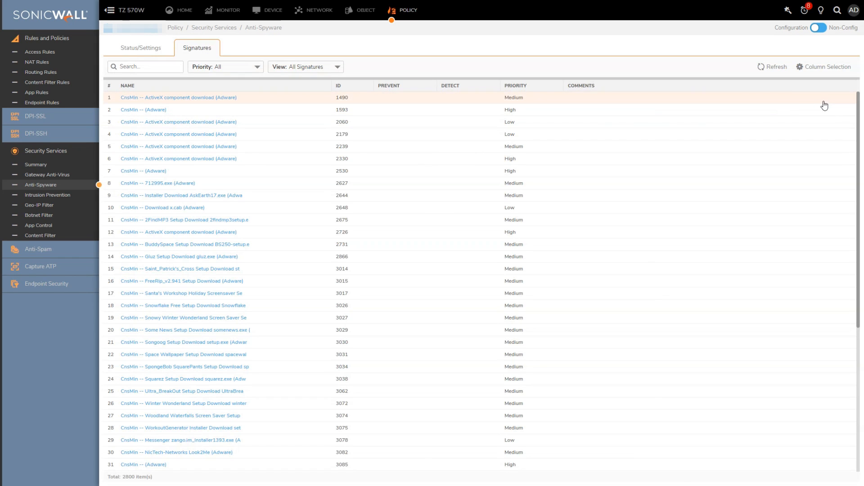
pyautogui.moveTo(797, 98)
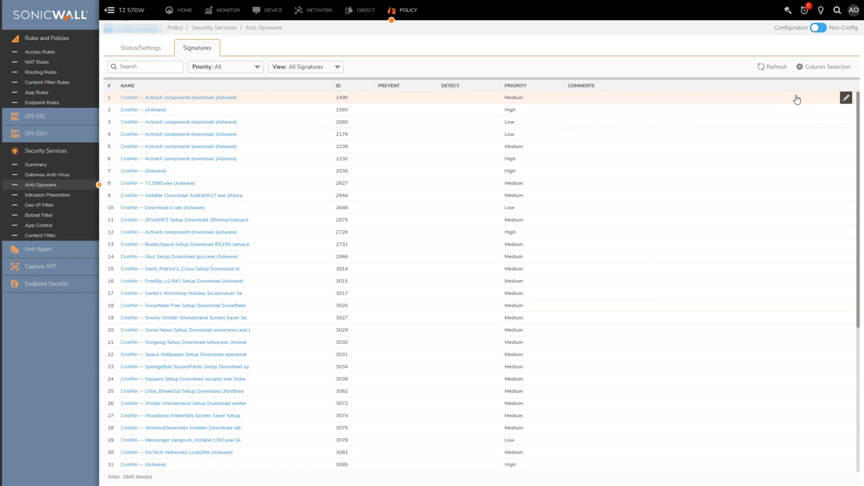
pyautogui.click(846, 98)
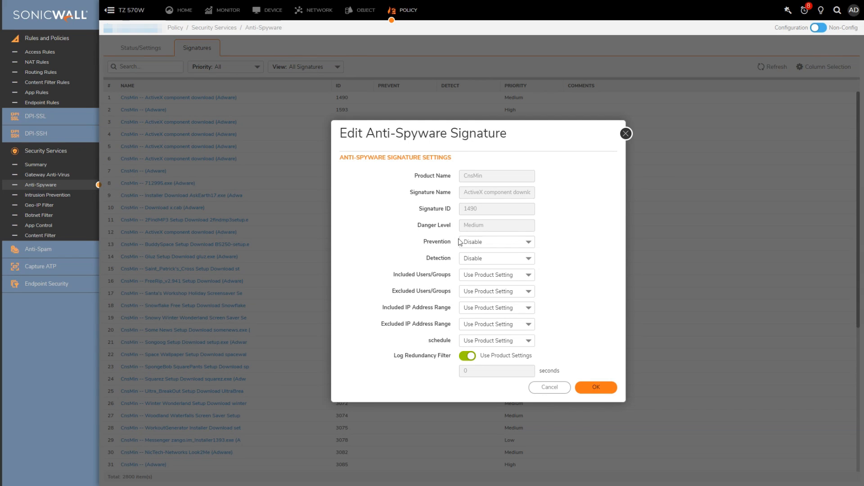
pyautogui.click(479, 243)
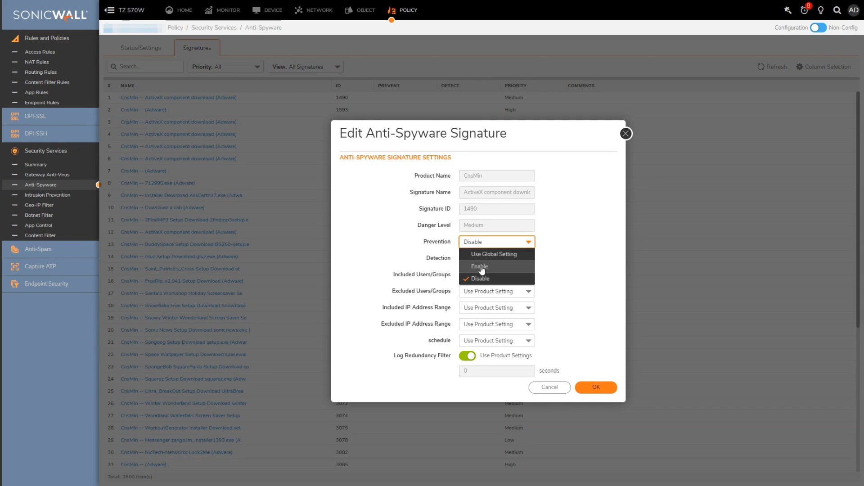
pyautogui.click(433, 255)
pyautogui.click(479, 258)
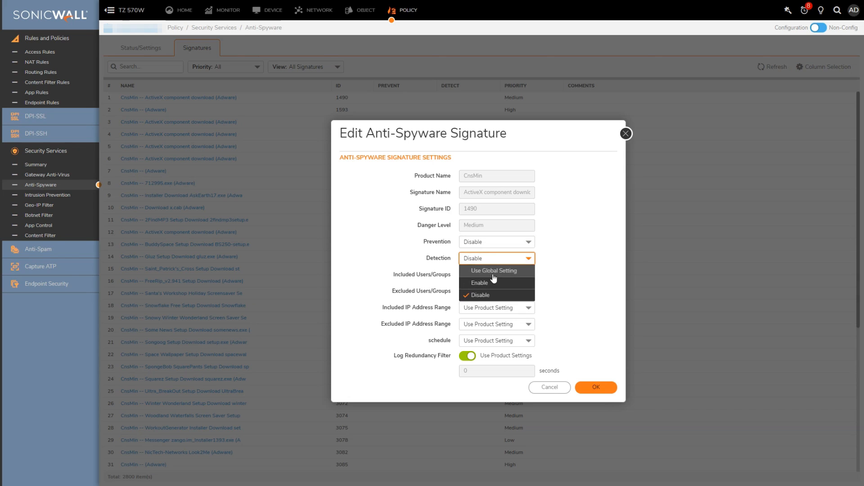
pyautogui.moveTo(415, 254); pyautogui.dragTo(404, 249)
pyautogui.click(574, 255)
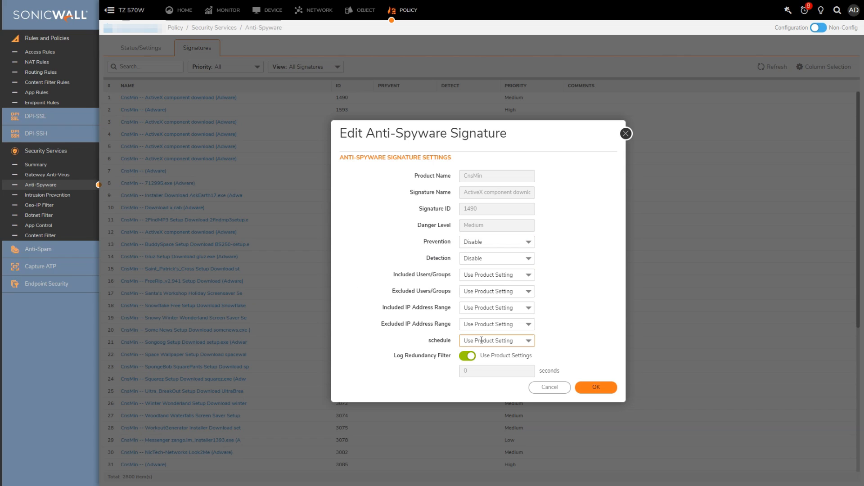
pyautogui.click(546, 391)
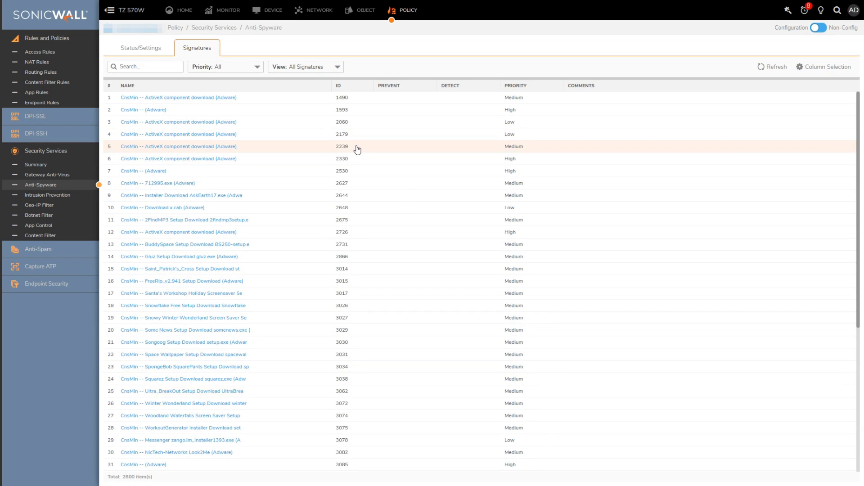
pyautogui.scroll(-6, 362, 167)
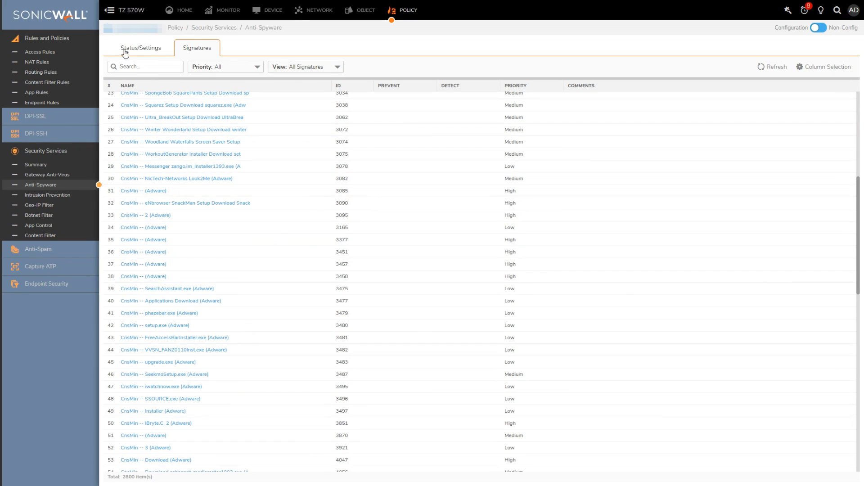
# Check which zones have anti-spyware enabled, and return to the Anti-Spyware settings.
pyautogui.click(139, 52)
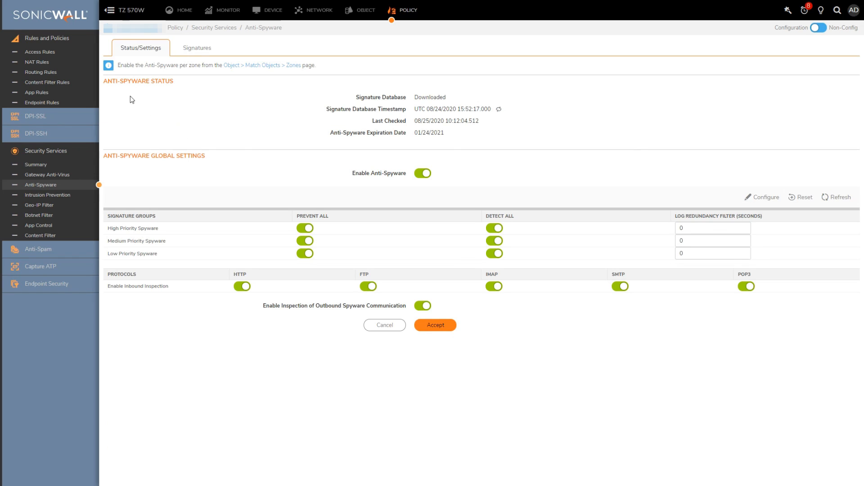
pyautogui.click(364, 13)
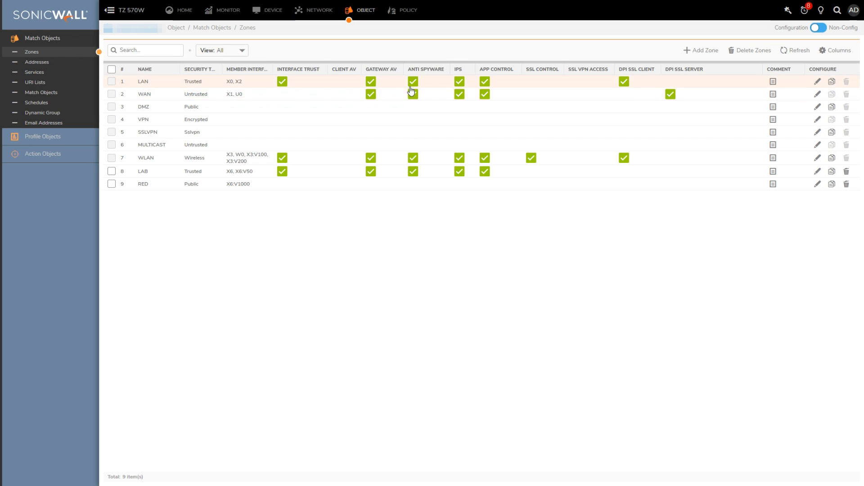
pyautogui.click(402, 11)
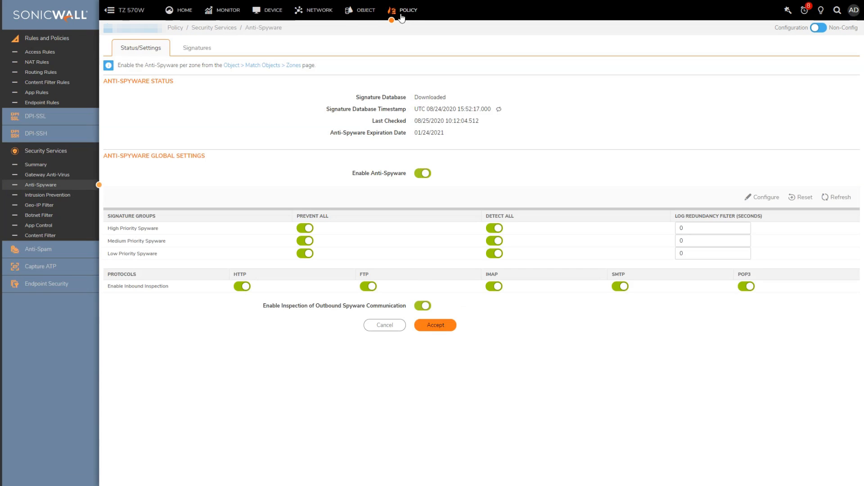
# Try disabling DPI in the security profile of the WAN-to-WAN SSH Management access rule, and discard the change.
pyautogui.click(63, 57)
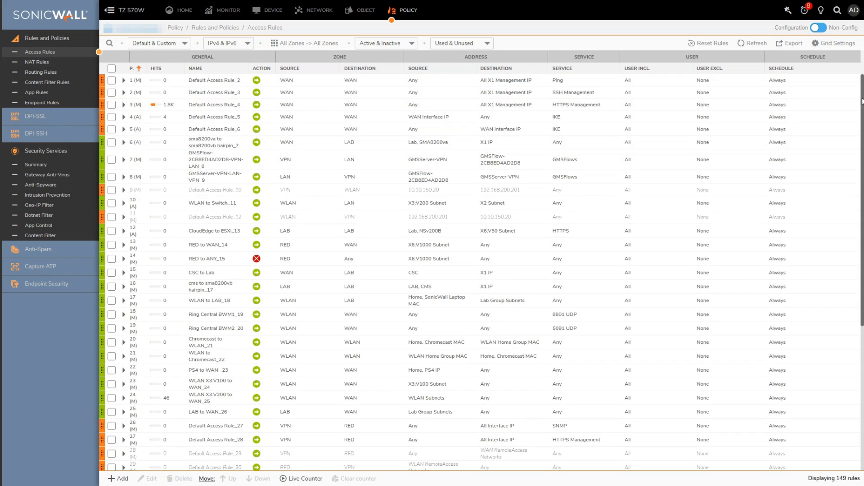
pyautogui.click(831, 95)
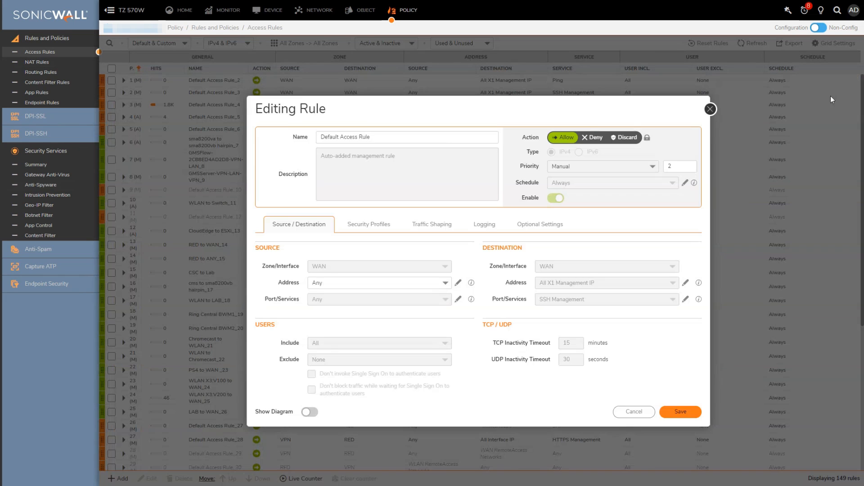
pyautogui.click(360, 230)
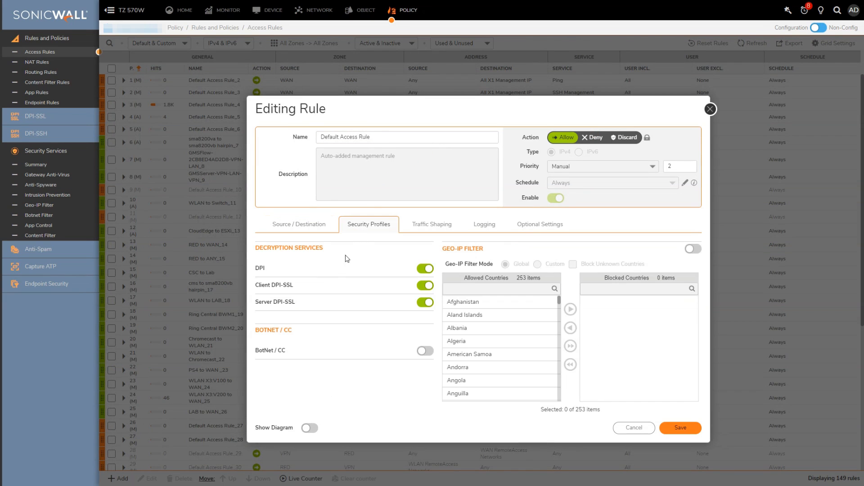
pyautogui.click(426, 270)
pyautogui.click(624, 428)
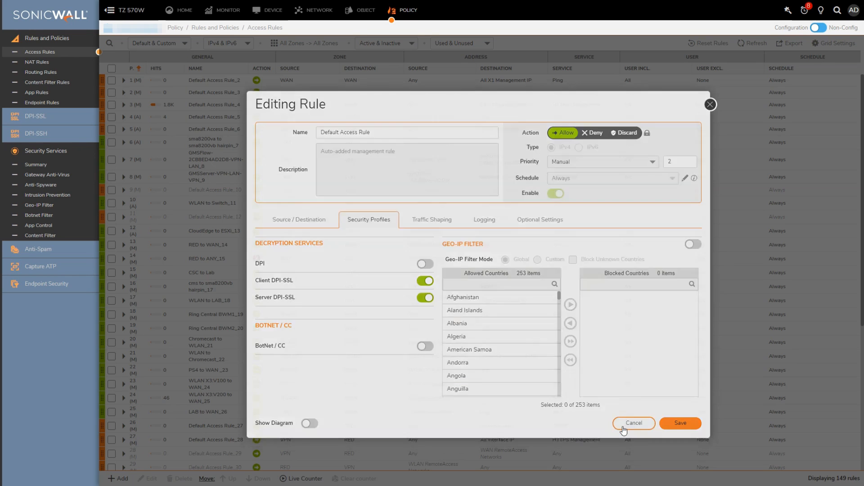